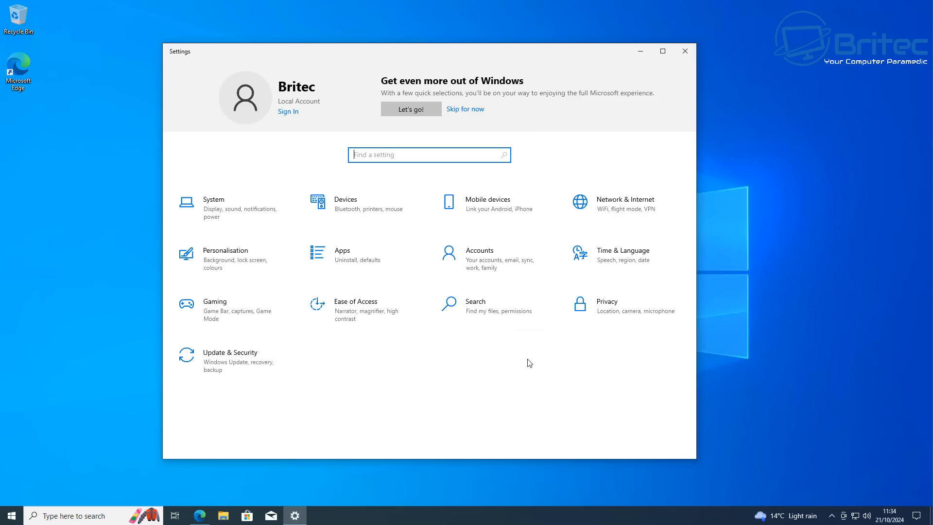
Step: Review the Windows Update status under Update & Security and close Settings
click(267, 364)
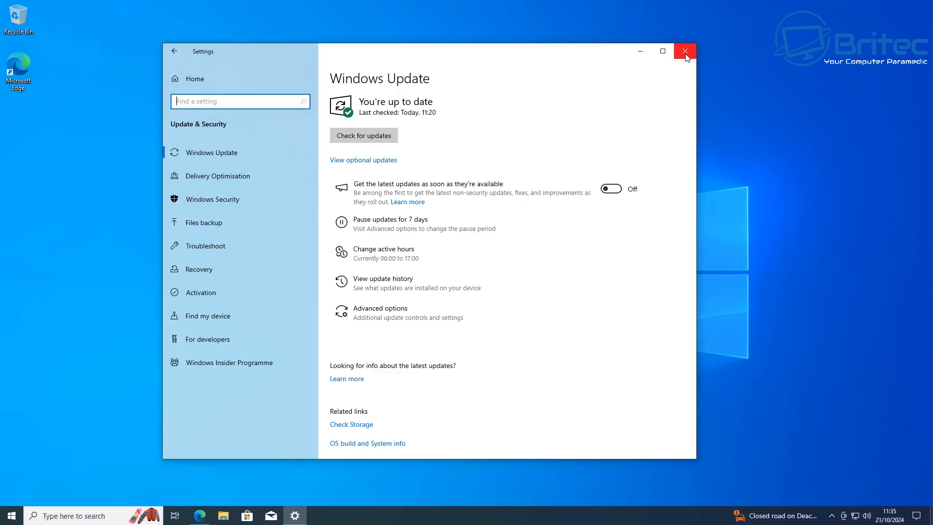
click(685, 51)
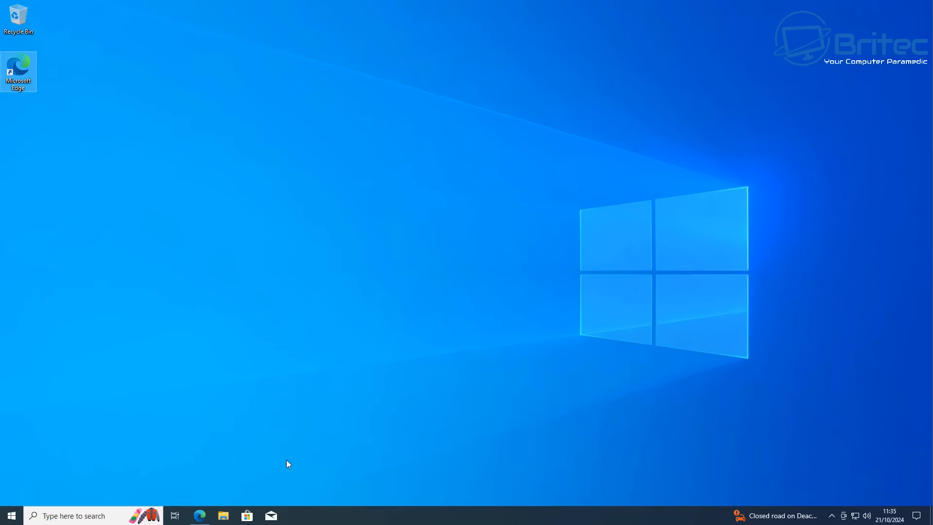
Step: Switch to Microsoft Edge and download flyby11.zip from the assets of the Flyby11 0.10 release on GitHub
click(199, 515)
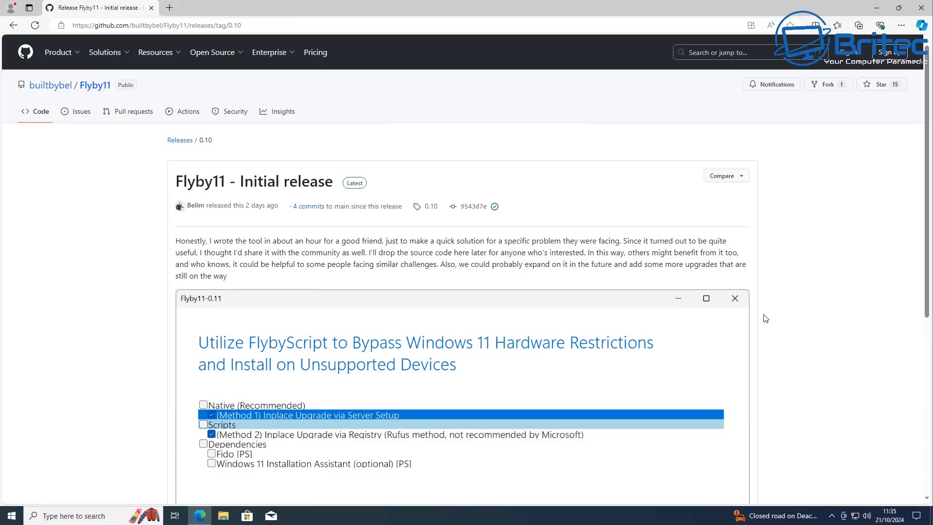
middle_click(804, 298)
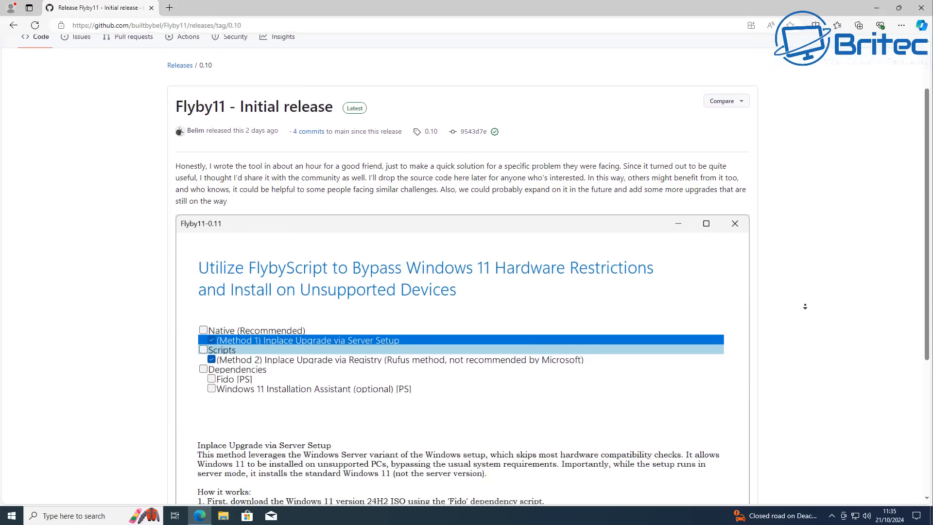
middle_click(805, 306)
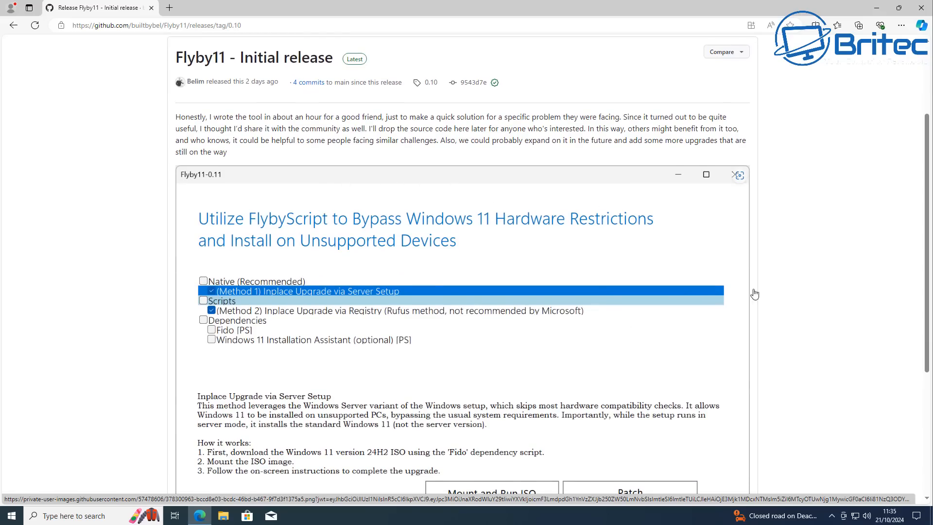
middle_click(819, 336)
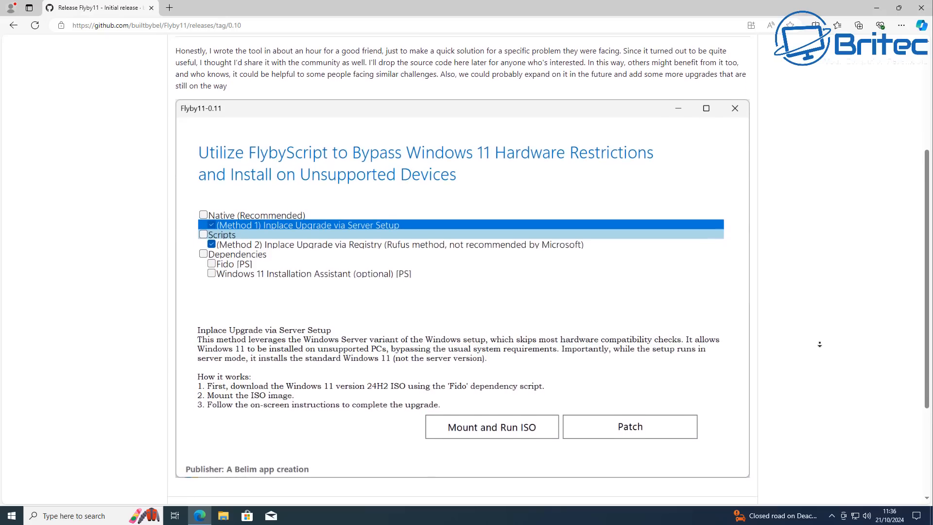
middle_click(819, 344)
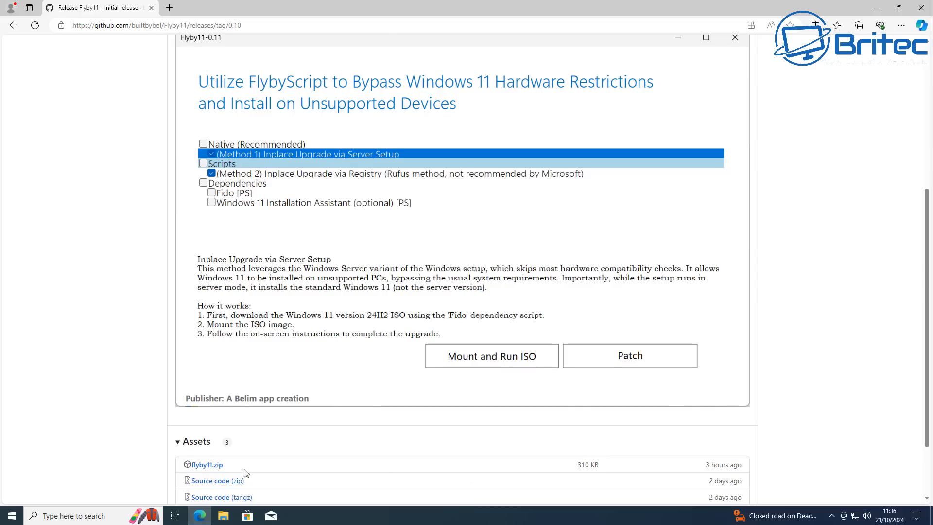
click(212, 468)
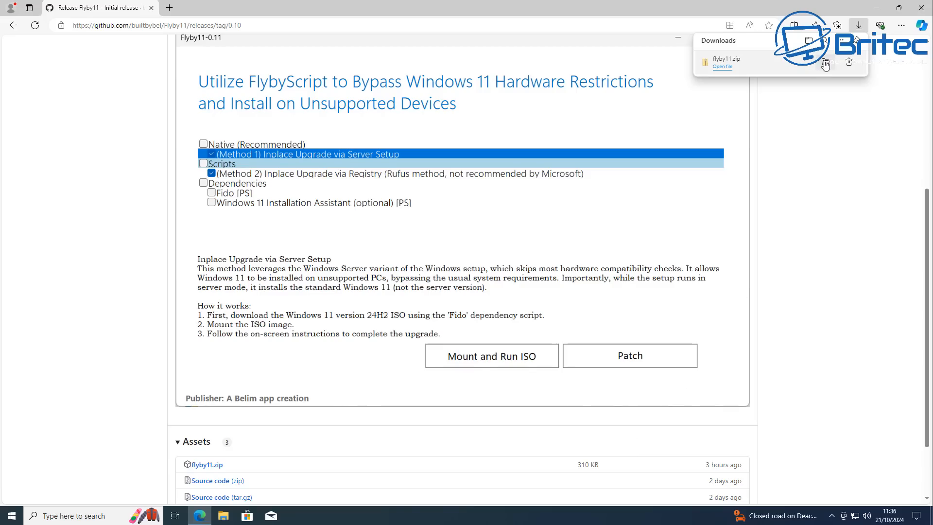
Step: Show the downloaded flyby11 archive in its folder and extract all its files into the flyby11 subfolder of Downloads
click(825, 63)
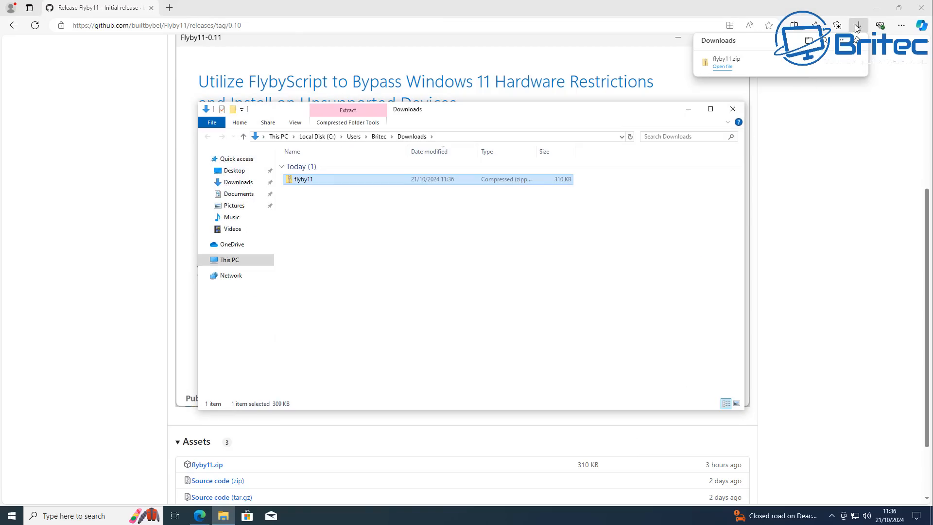
click(875, 9)
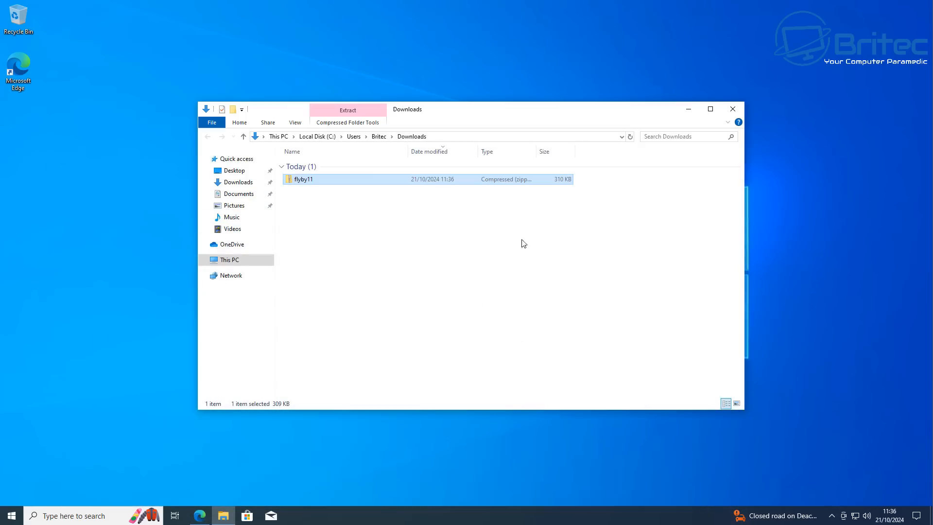
right_click(316, 180)
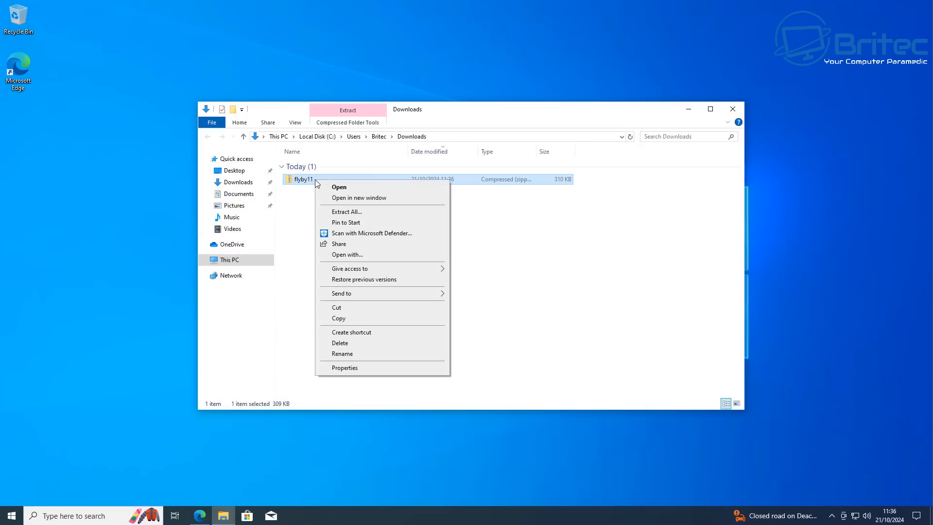
click(358, 212)
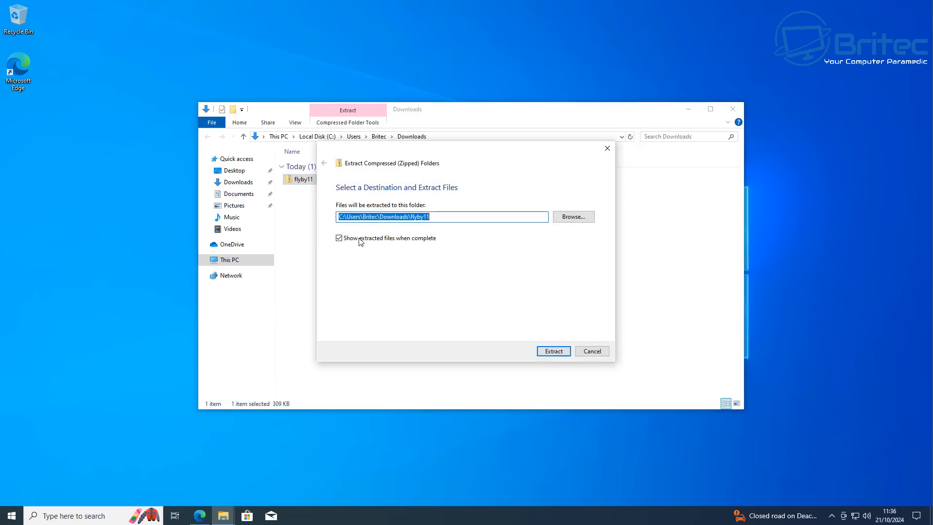
click(552, 353)
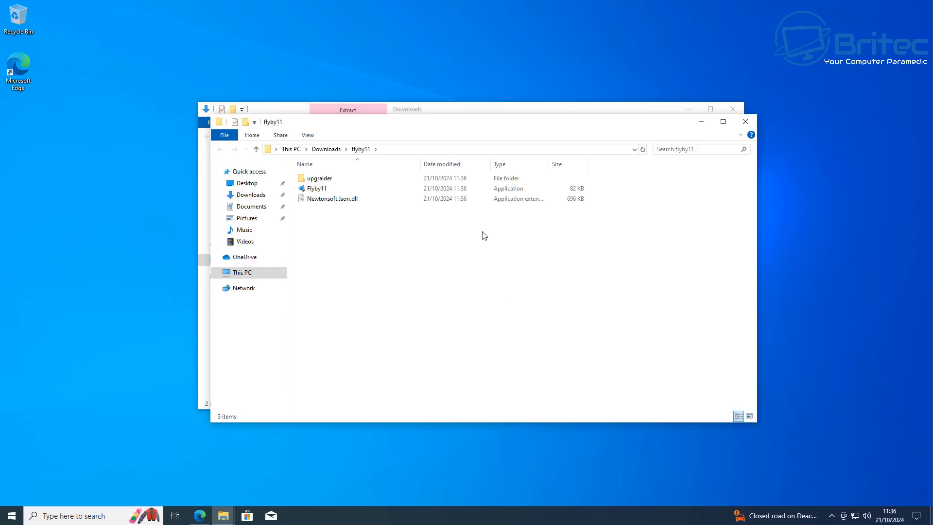
drag(486, 129, 473, 116)
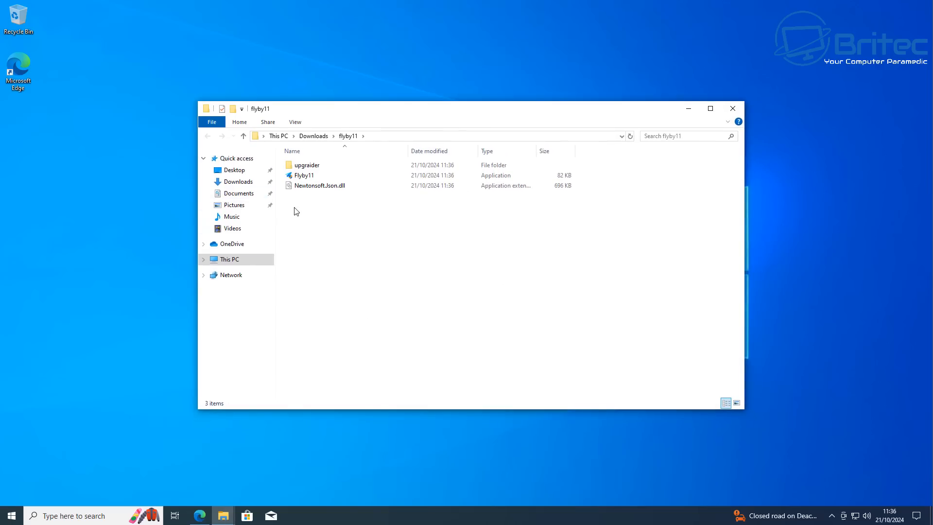
Step: Launch the extracted Flyby11 application, allowing it through SmartScreen and User Account Control, and clear the File Explorer window out of the way
mouse_move(303, 179)
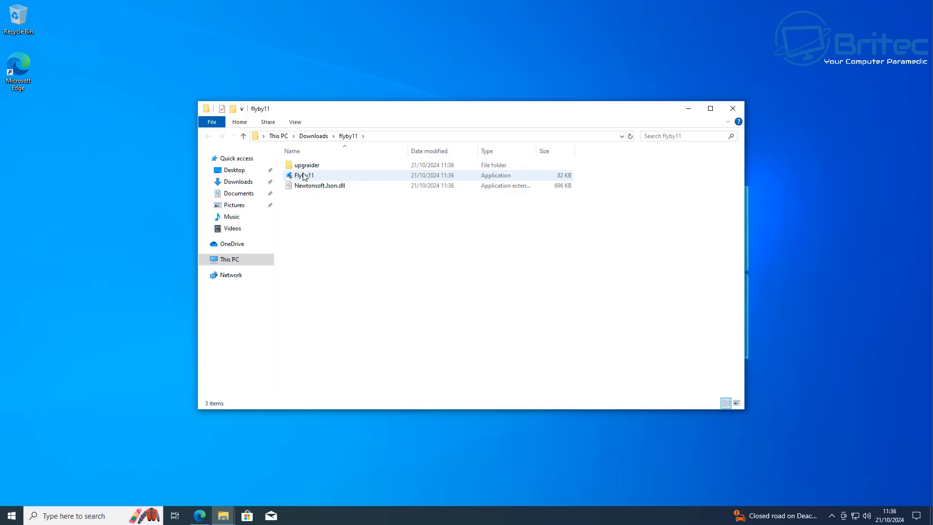
double_click(304, 176)
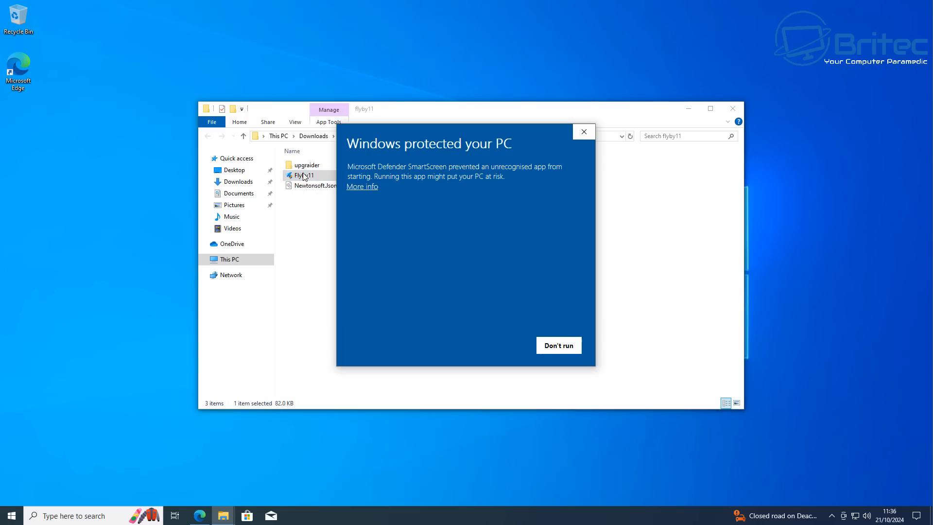
click(362, 187)
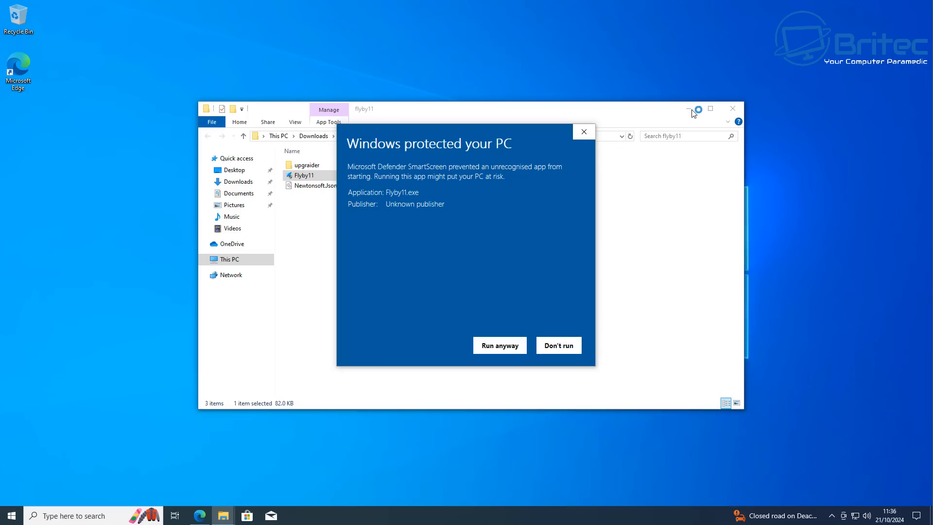
click(493, 349)
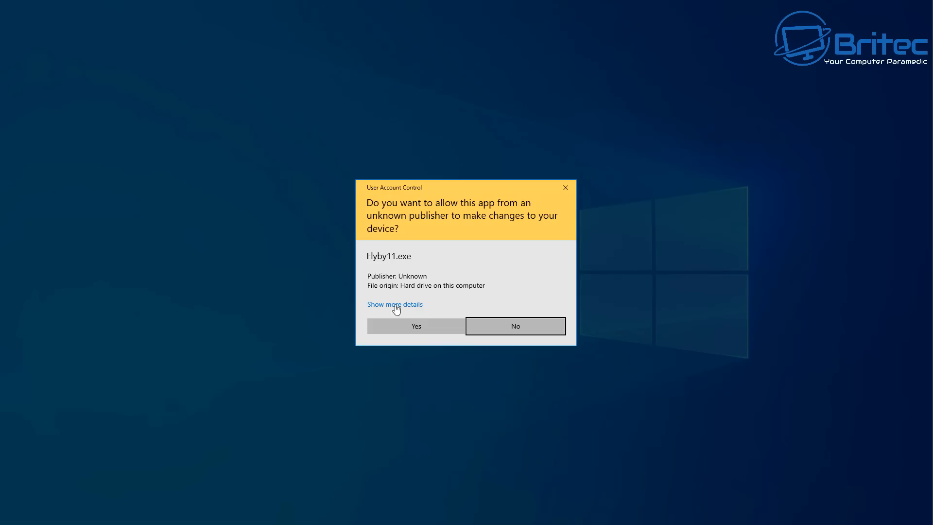
click(409, 328)
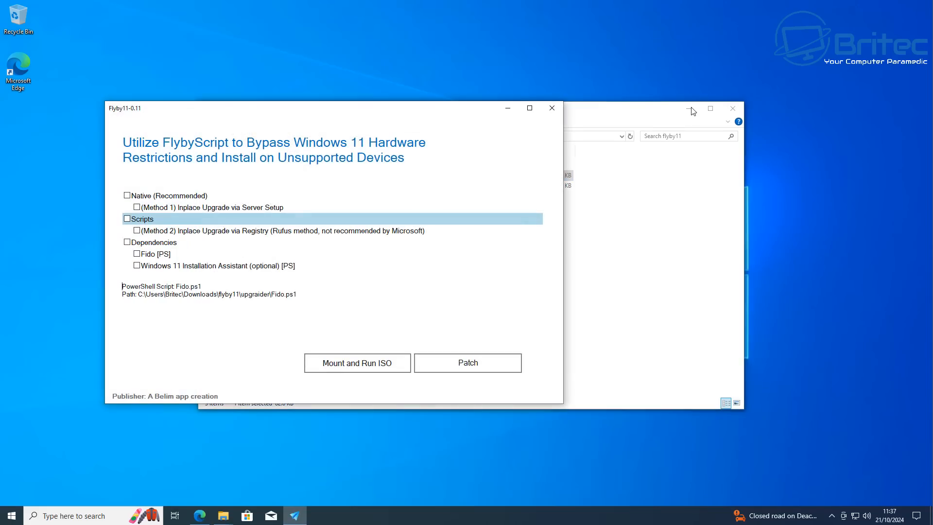
click(689, 111)
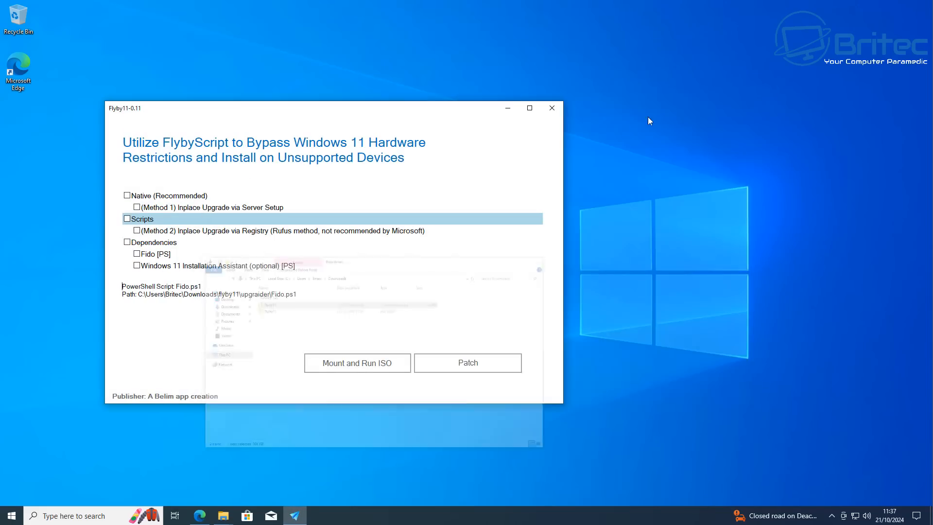
drag(406, 110, 535, 102)
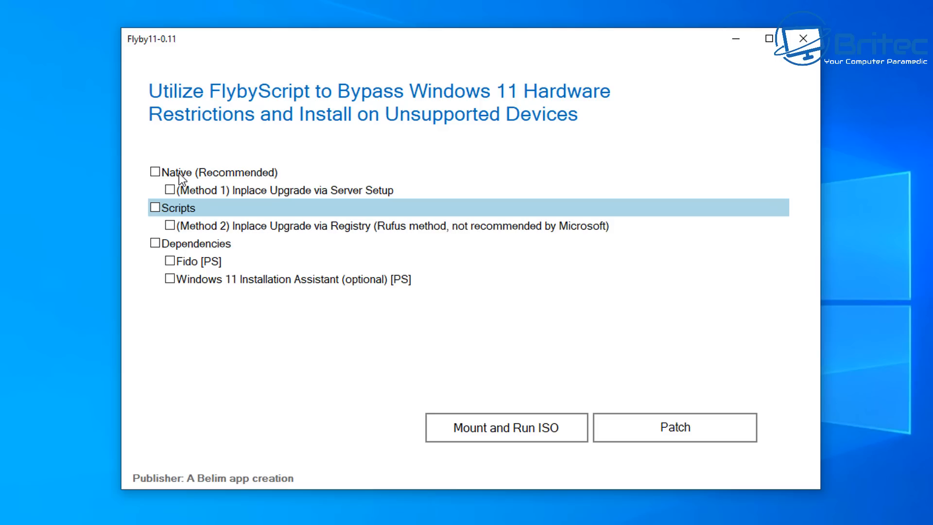
Step: Enable only the Fido [PS] dependency, run it with Patch, and move the ISO downloader window into view
mouse_move(174, 192)
mouse_move(180, 228)
click(170, 261)
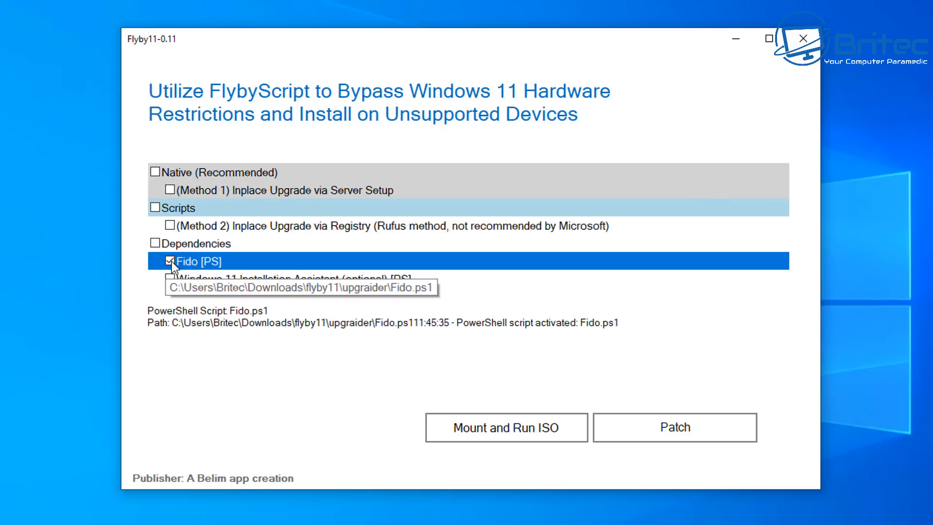
click(672, 433)
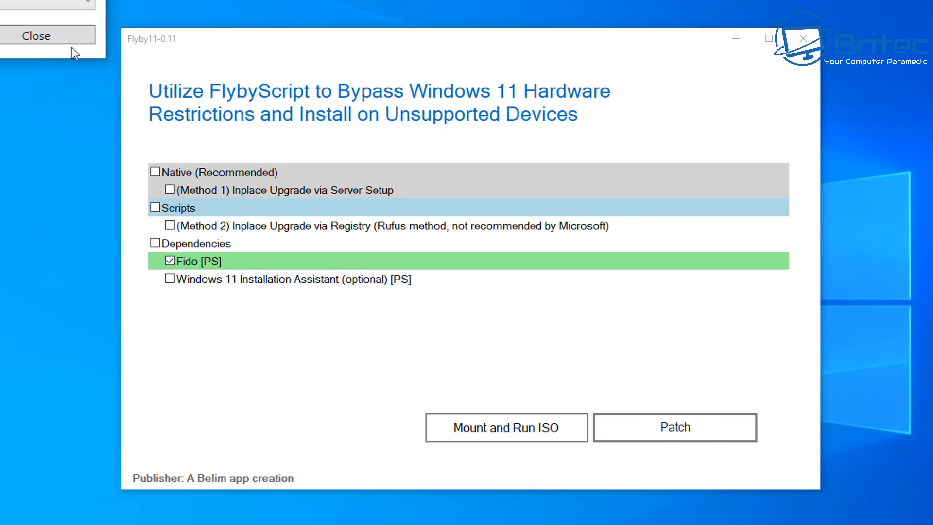
drag(0, 0, 442, 44)
Step: Download the Windows 11 ISO with release 24H2 (Build 26100.1742 - 2024.10), edition Home/Pro/Edu, language English International and architecture x64
click(386, 127)
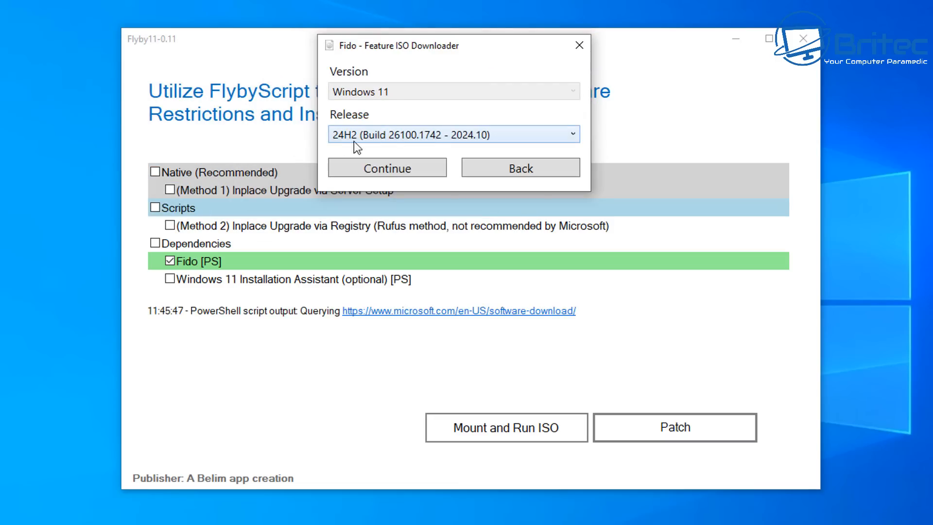
click(399, 171)
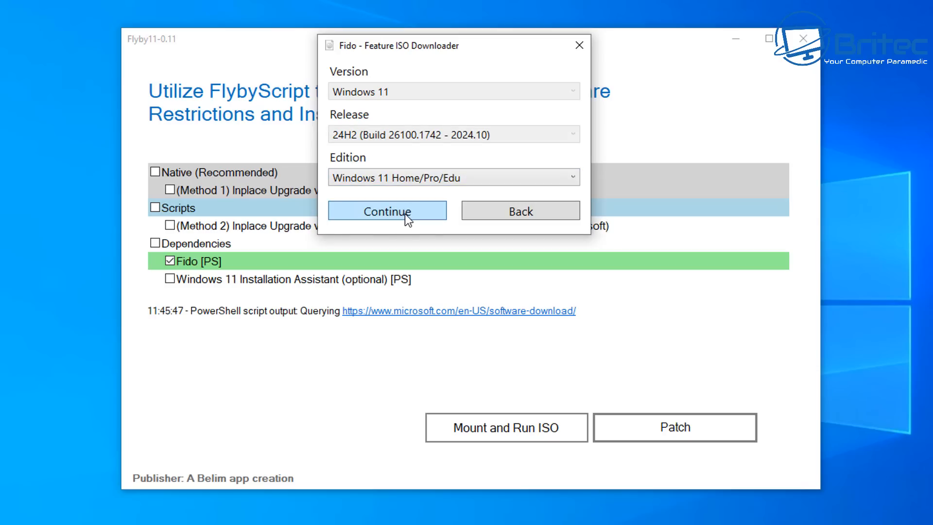
click(430, 182)
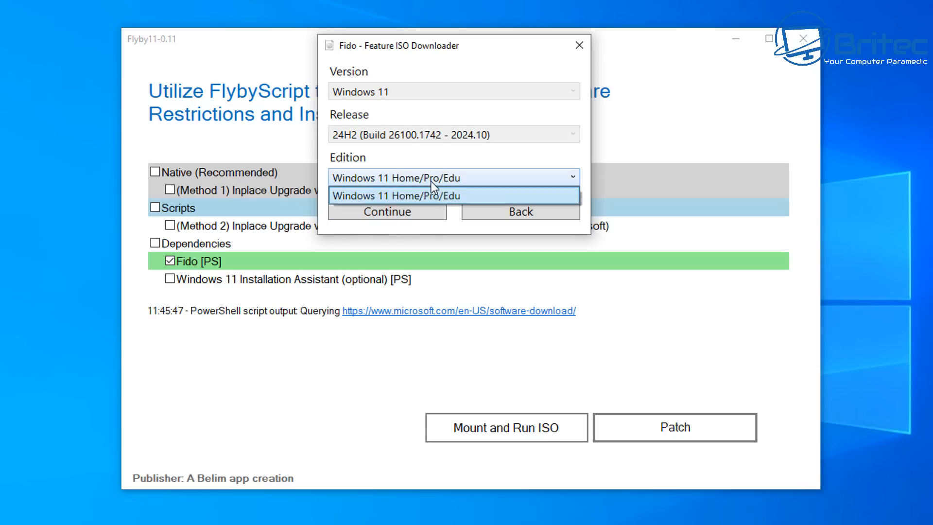
click(430, 182)
click(408, 211)
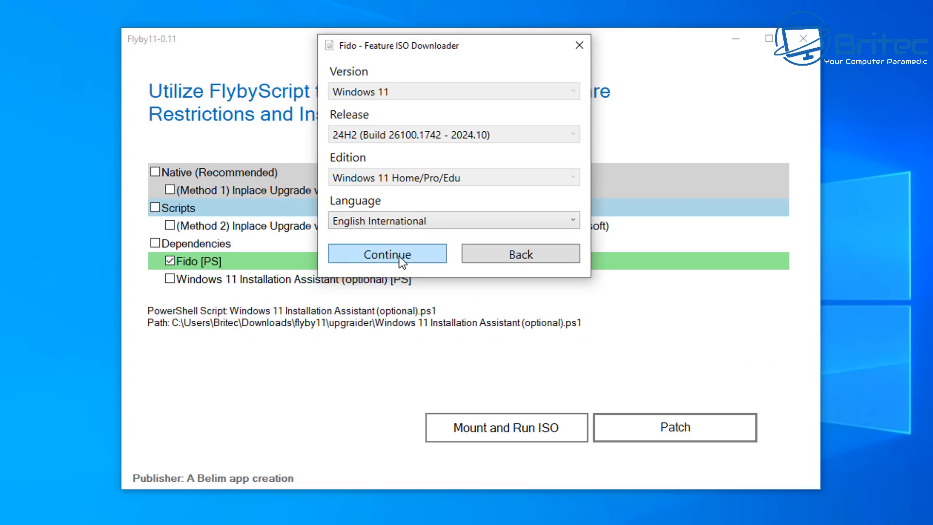
click(427, 222)
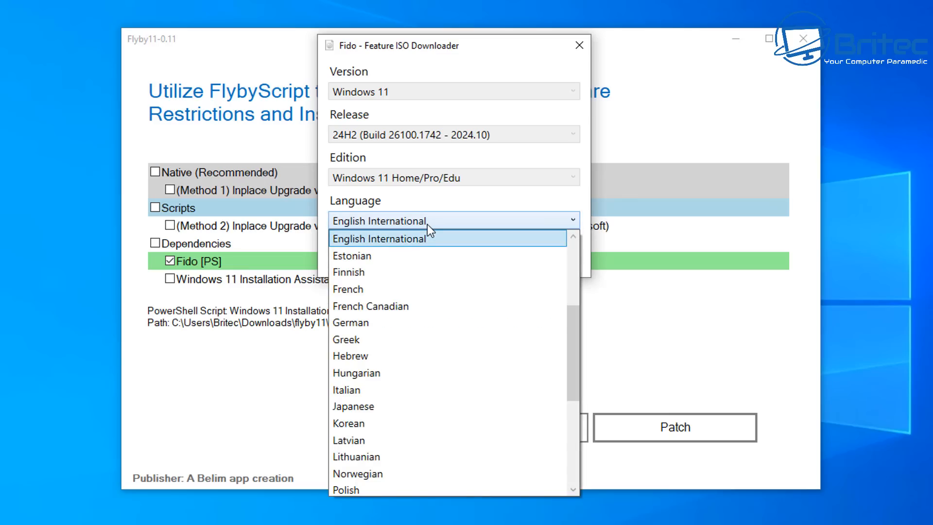
click(427, 223)
click(407, 253)
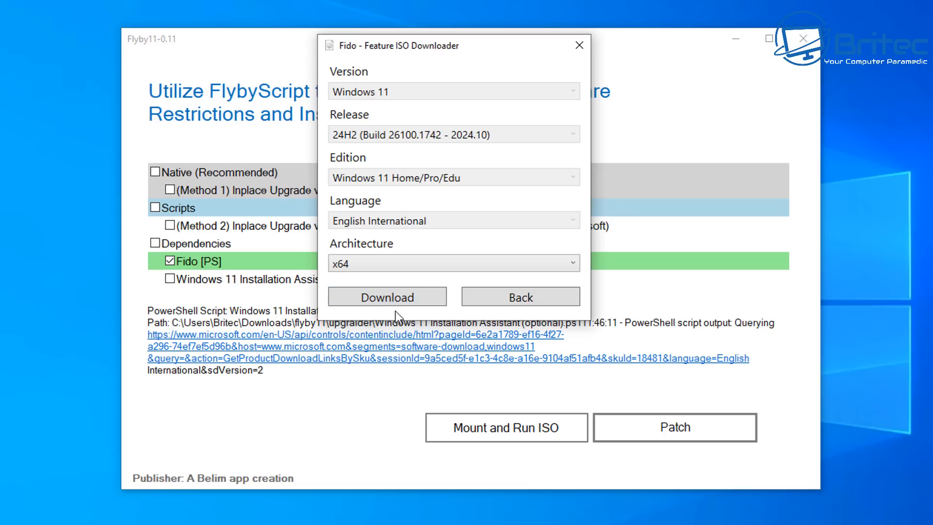
click(395, 299)
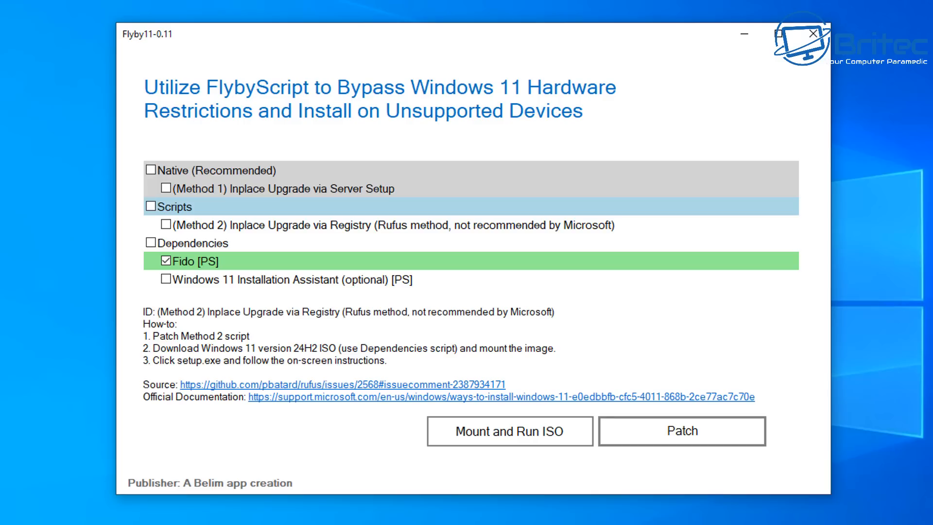
Step: Run the Method 1 in-place upgrade via Server Setup, mounting Win11_24H2_EnglishInternational_x64 from Downloads, and minimise the console window
click(182, 203)
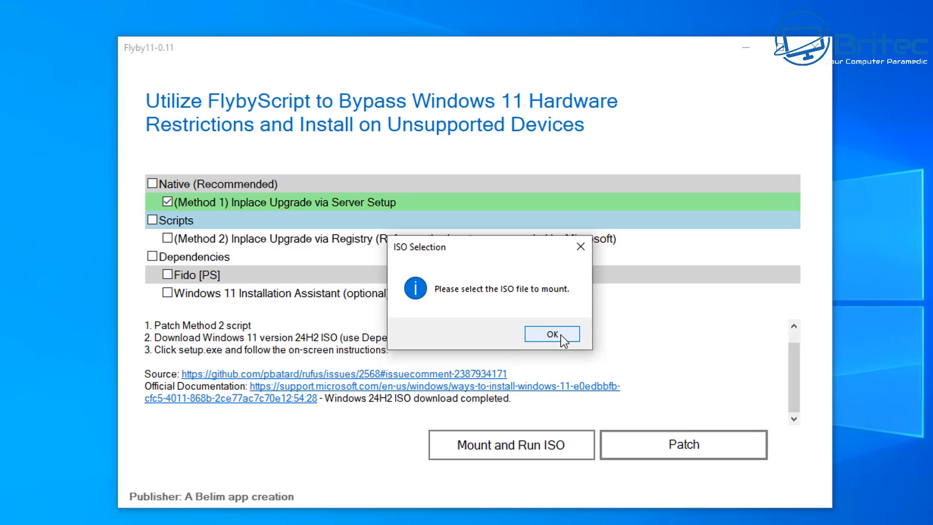
click(561, 334)
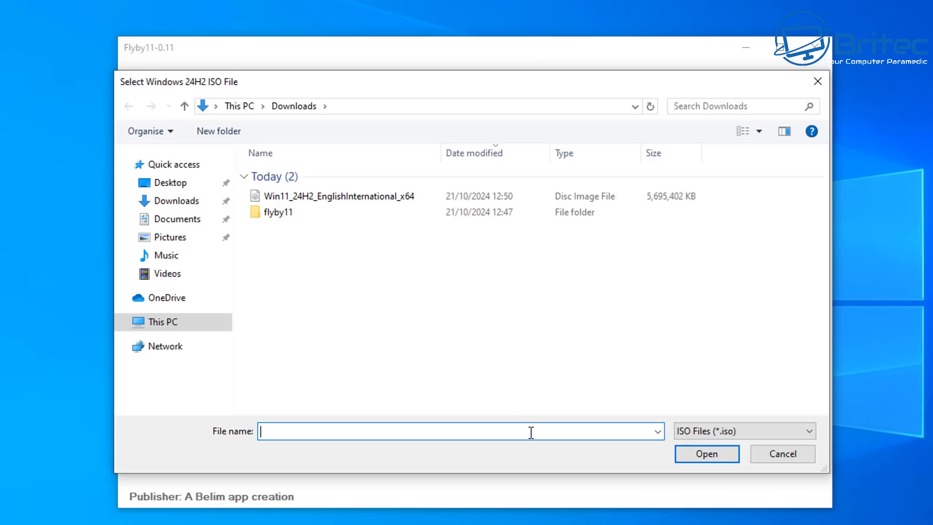
click(343, 196)
click(689, 454)
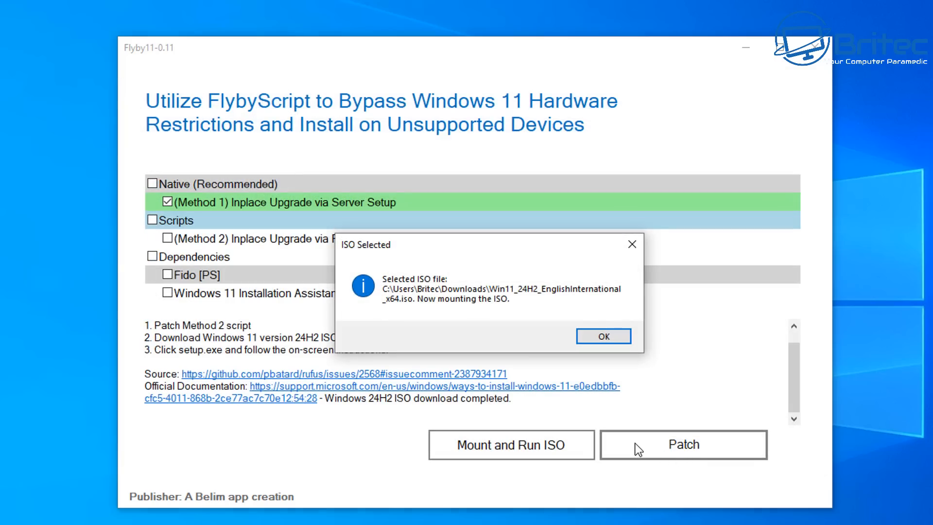
click(604, 336)
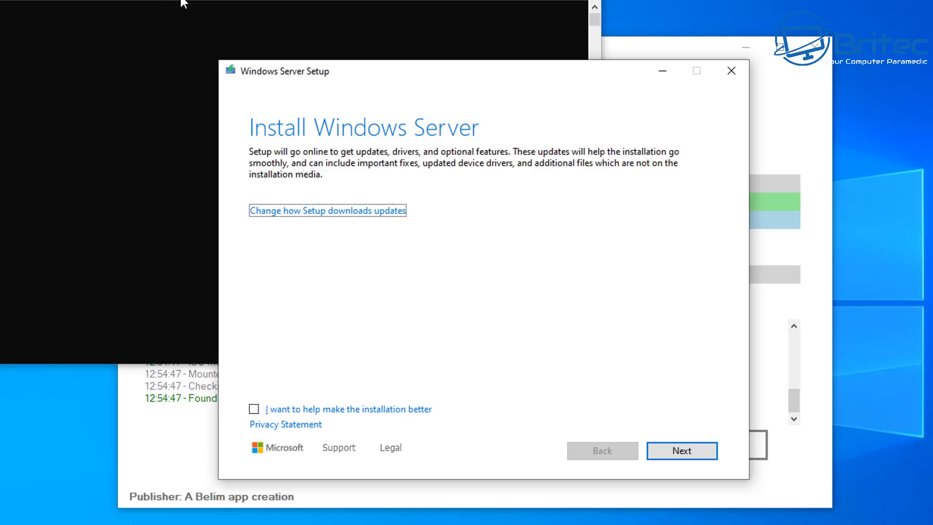
drag(181, 0, 418, 40)
click(748, 36)
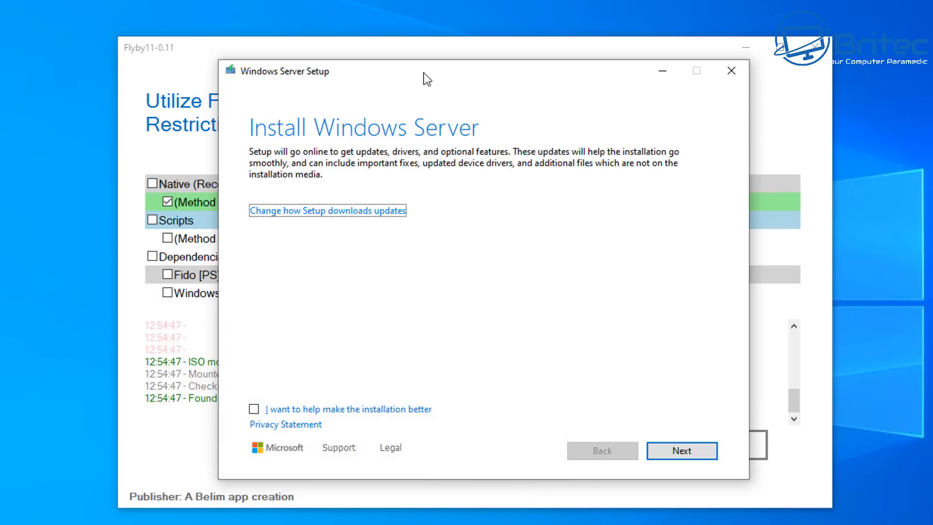
Step: Accept the licence terms, choose to keep files, settings, and apps, and install Windows 11 Pro
drag(419, 75, 414, 78)
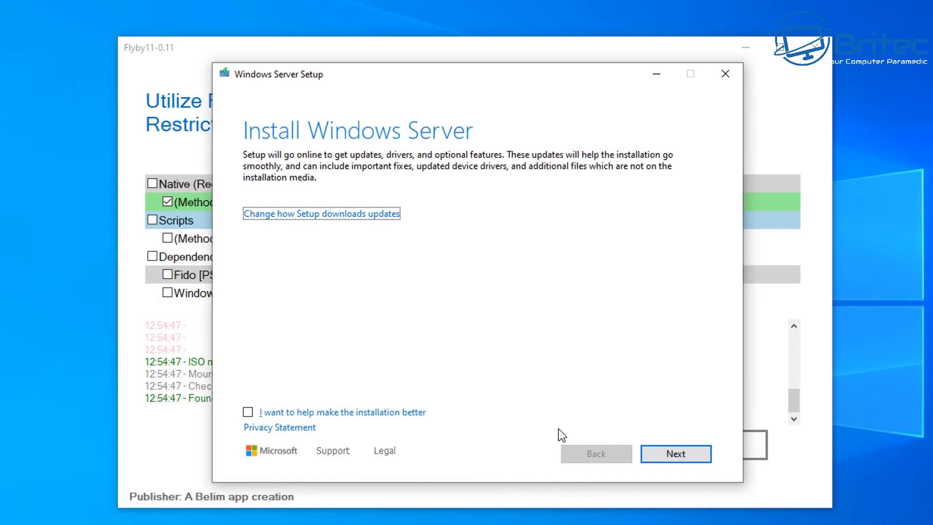
click(675, 453)
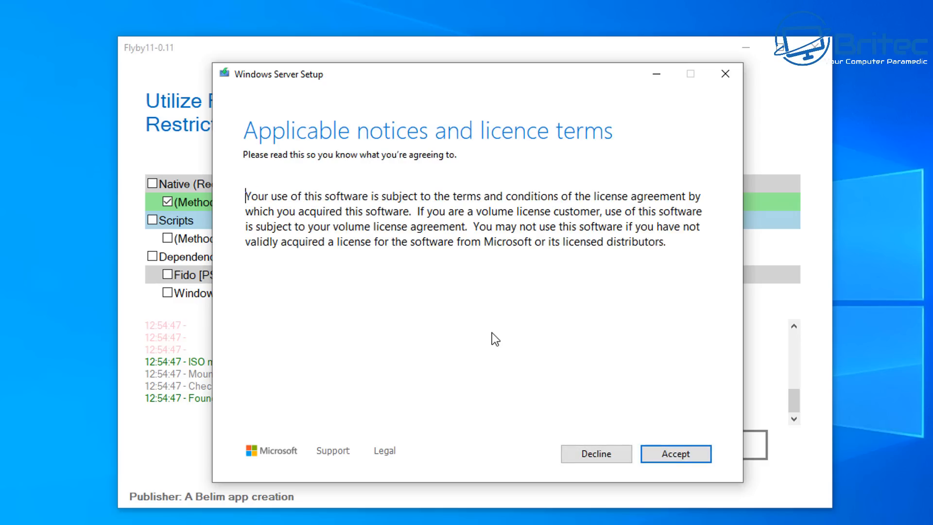
click(673, 460)
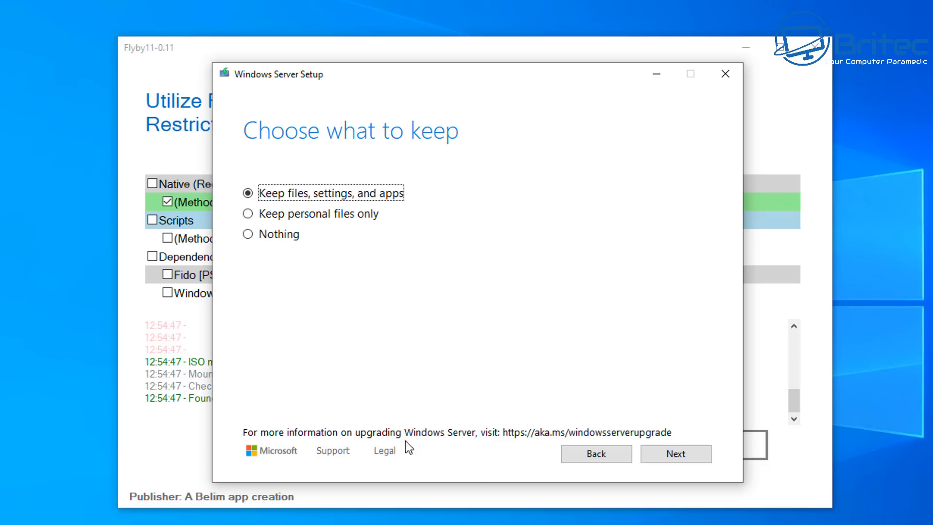
click(675, 454)
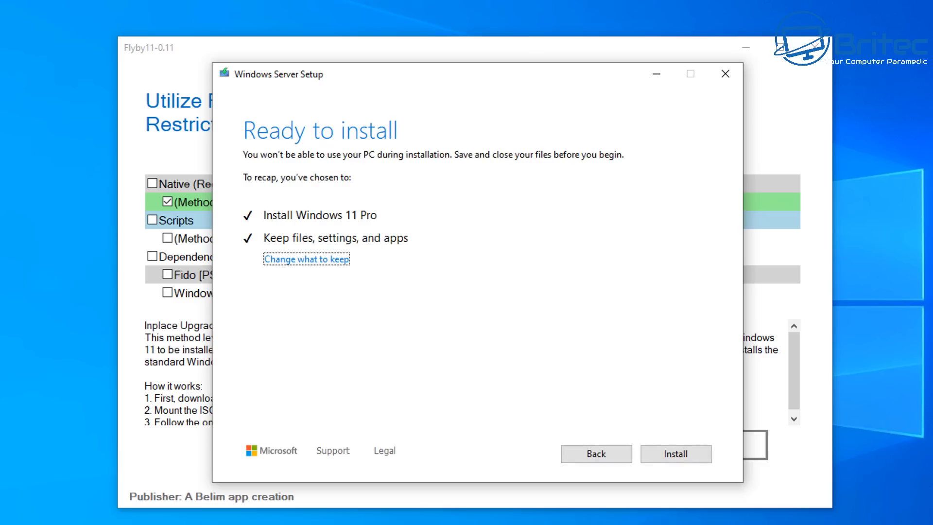
click(687, 456)
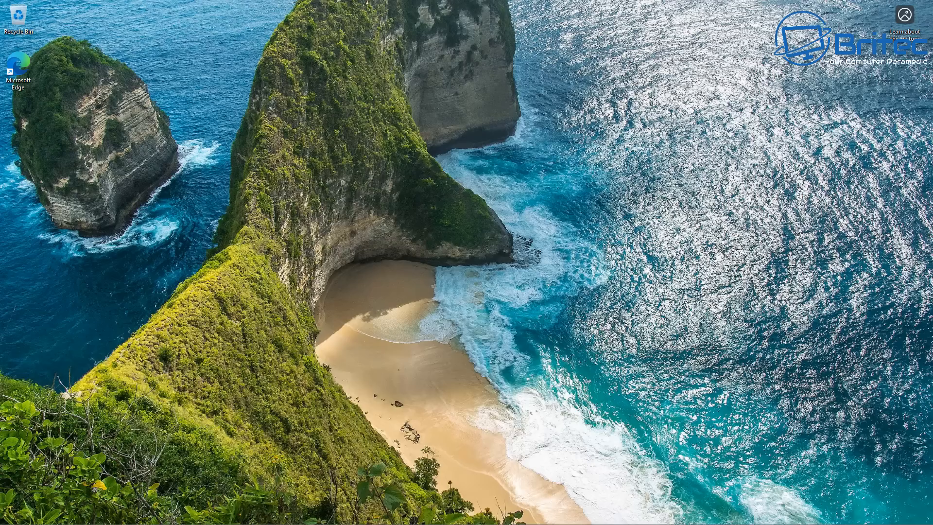
Step: Check that the previously downloaded files are still in the Downloads folder, and close File Explorer
key(super)
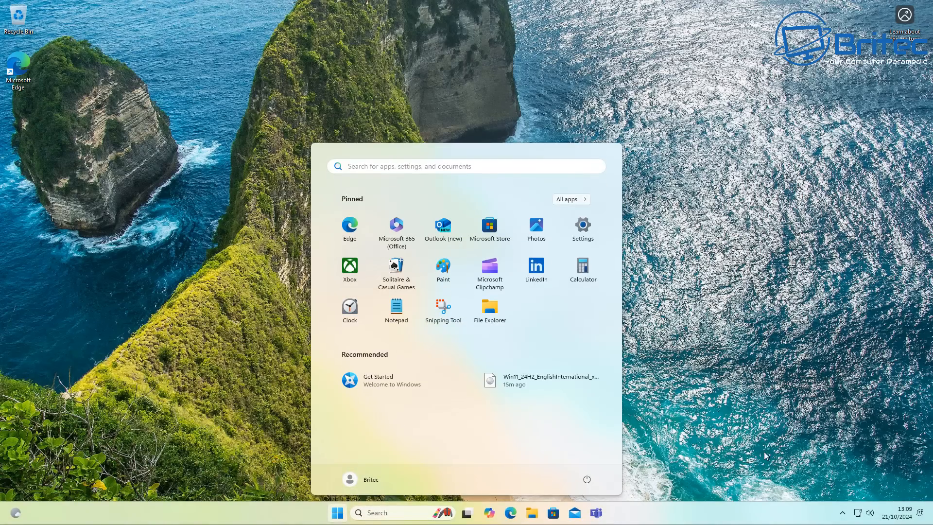
click(195, 281)
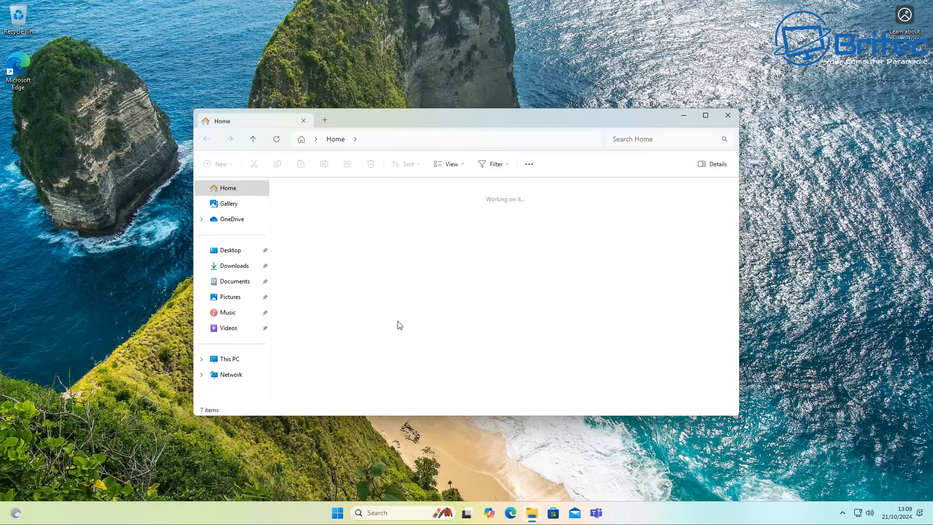
click(226, 271)
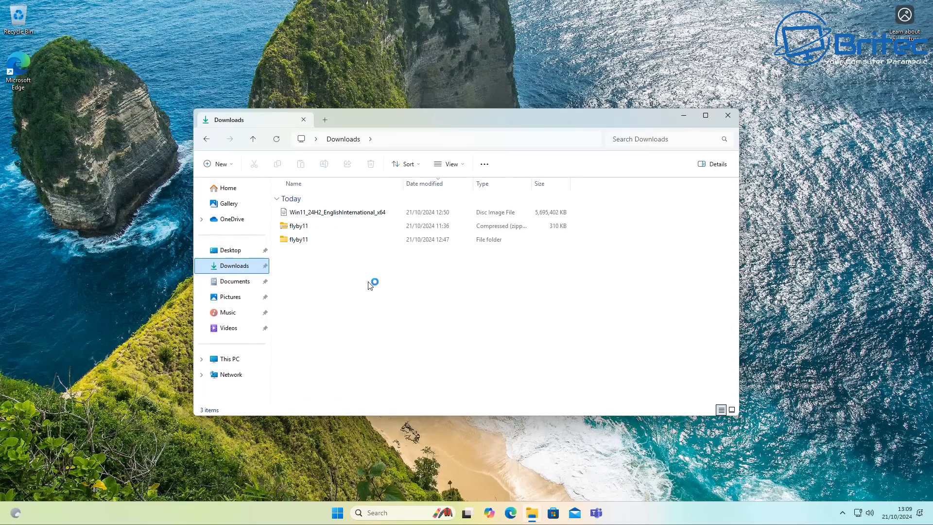
click(299, 243)
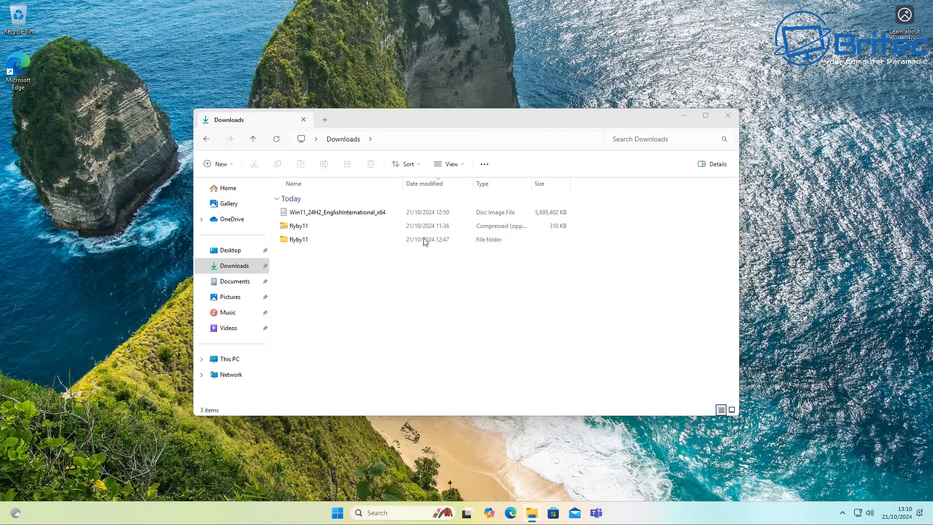
click(727, 115)
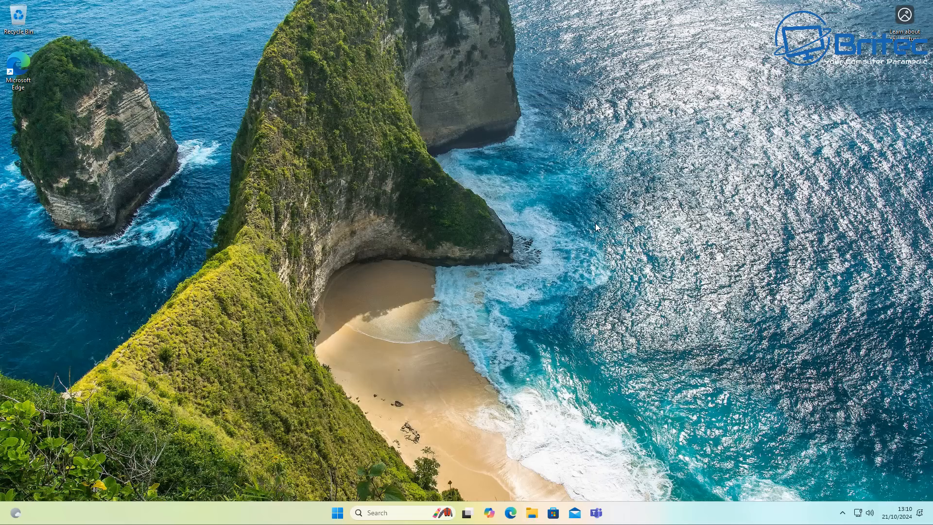
Step: Run winver to check the installed Windows version and build, and close the About Windows dialog
click(336, 513)
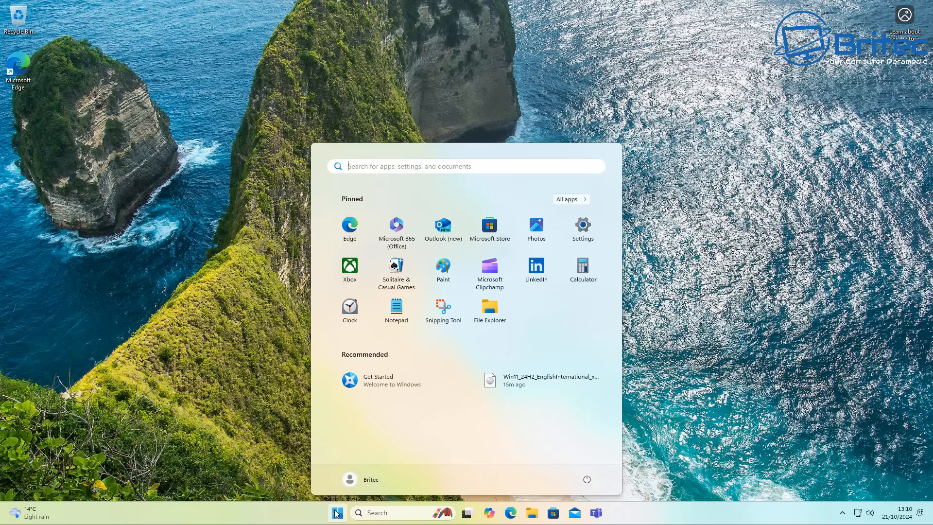
text(wi)
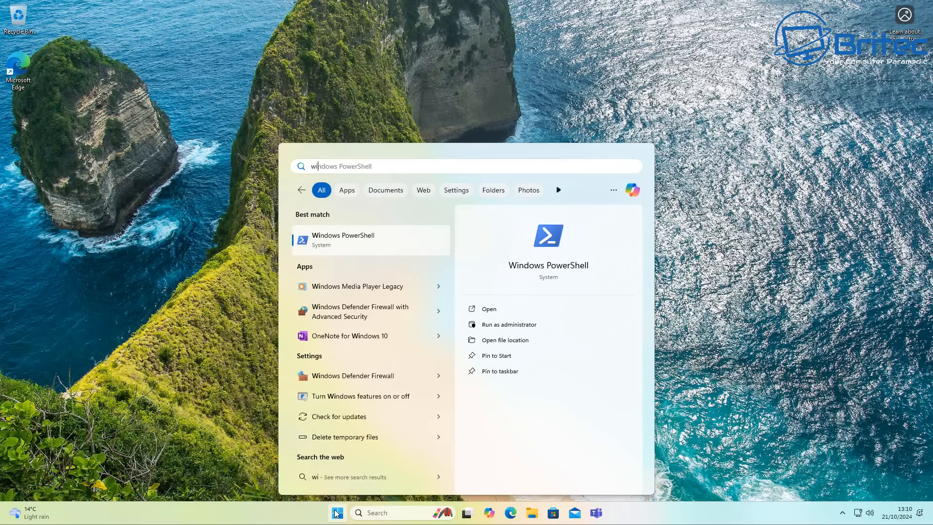
text(nver)
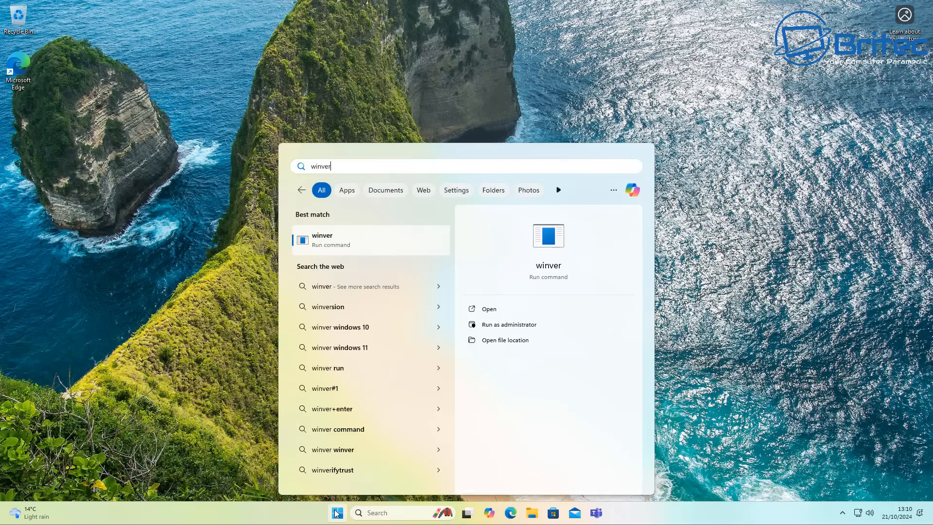
key(Return)
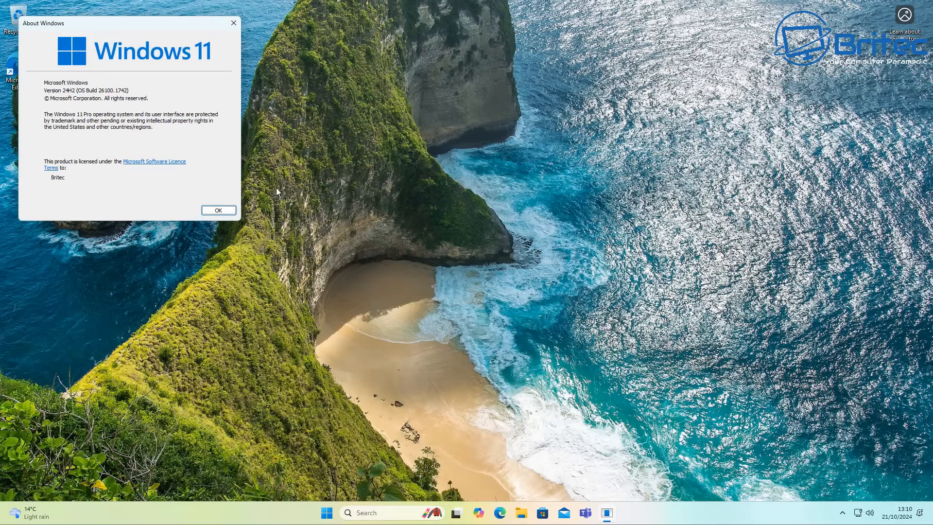
click(234, 24)
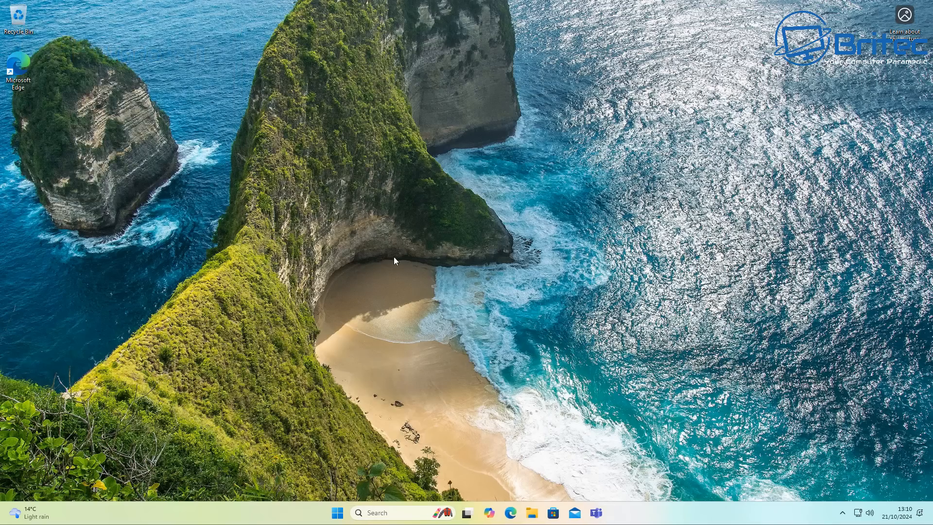